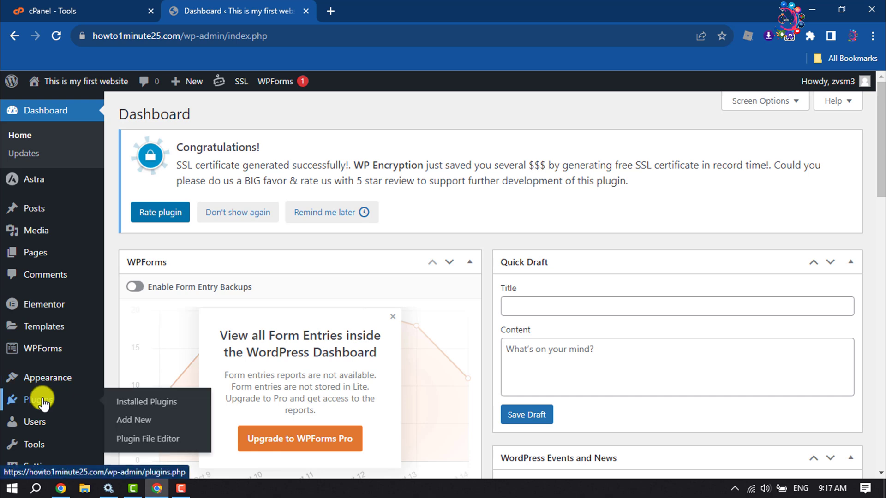
Search the plugin directory for 'envato elements', then install and activate Envato Elements.
{"action": "left_click", "coordinate": [147, 424]}
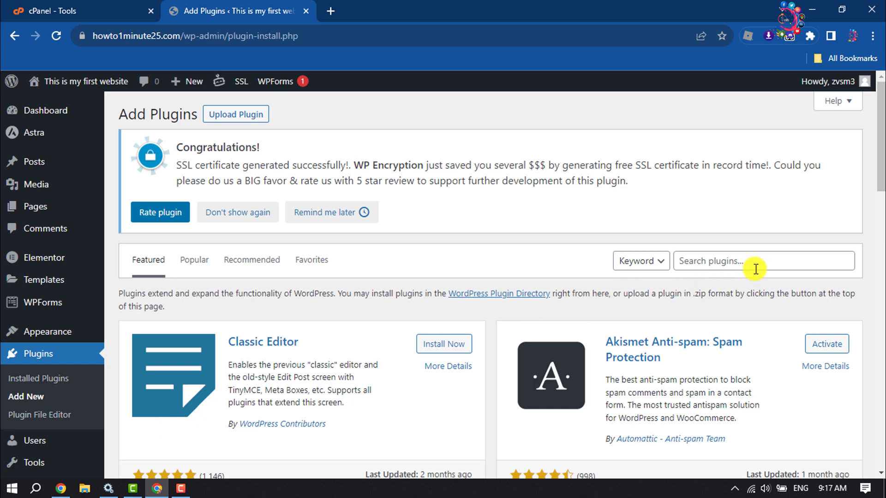
{"action": "left_click", "coordinate": [762, 261]}
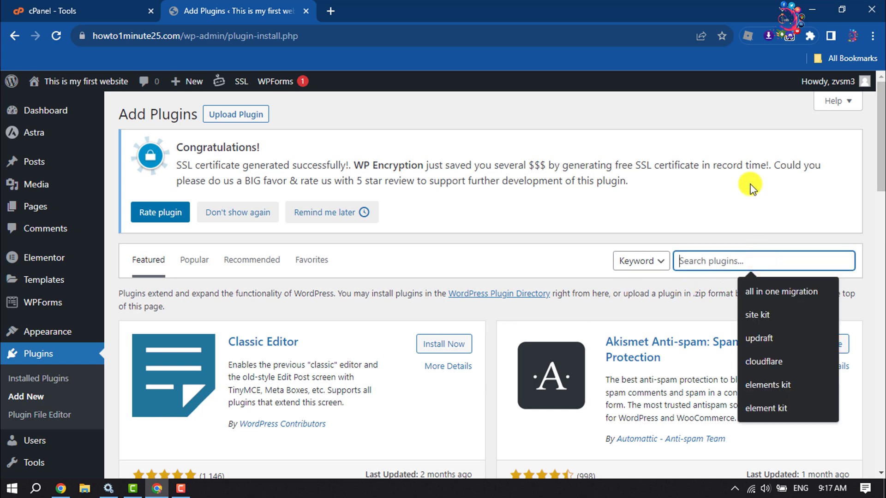
{"action": "type", "text": "envato elements"}
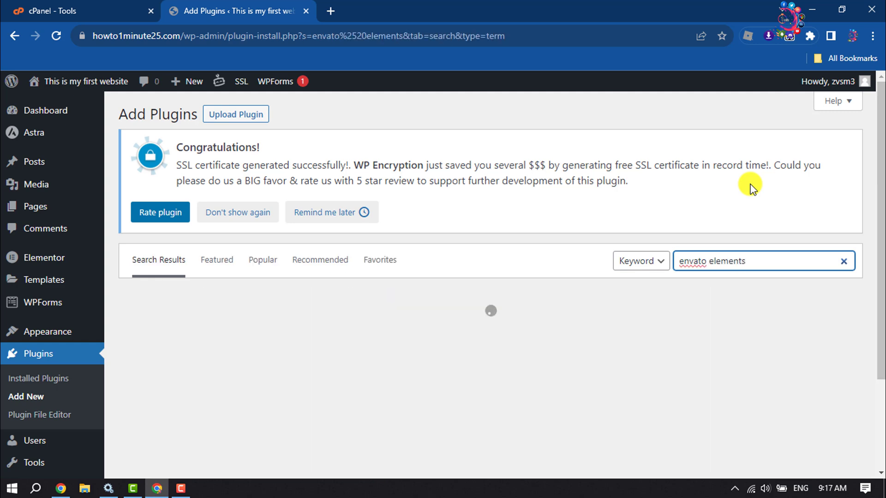
{"action": "scroll", "coordinate": [731, 194], "scroll_direction": "down", "scroll_amount": 2}
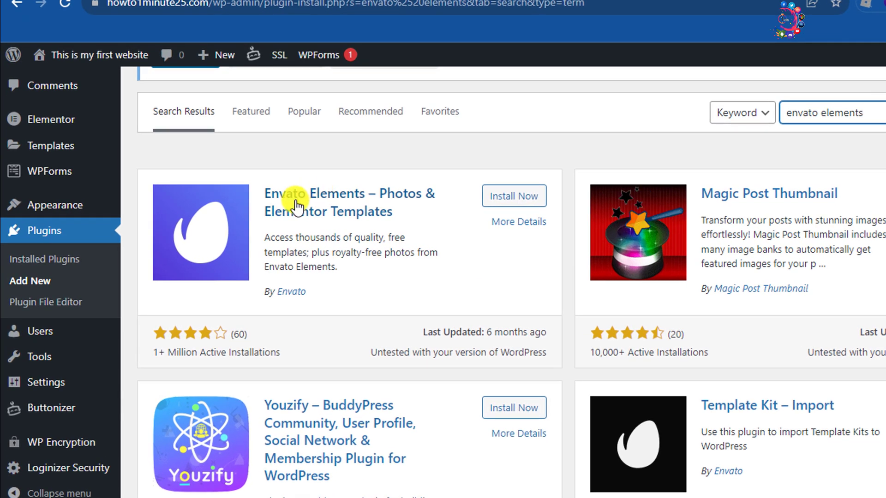
{"action": "left_click", "coordinate": [514, 195]}
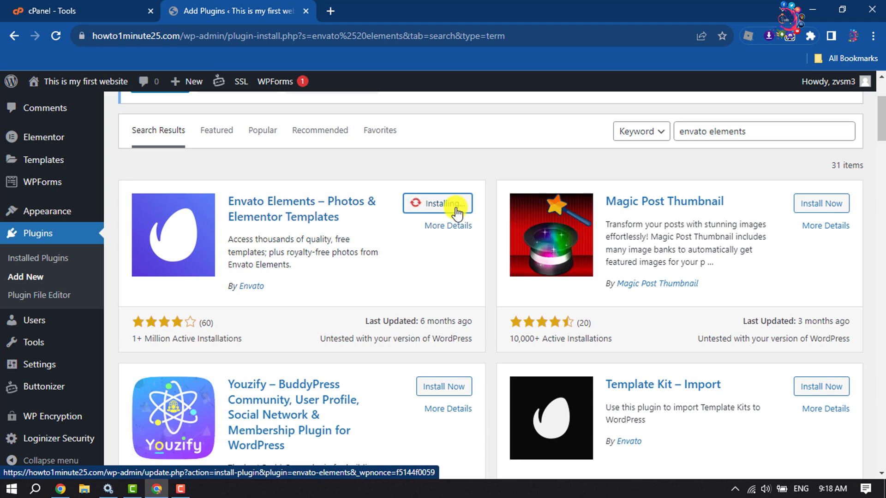
{"action": "left_click", "coordinate": [456, 205]}
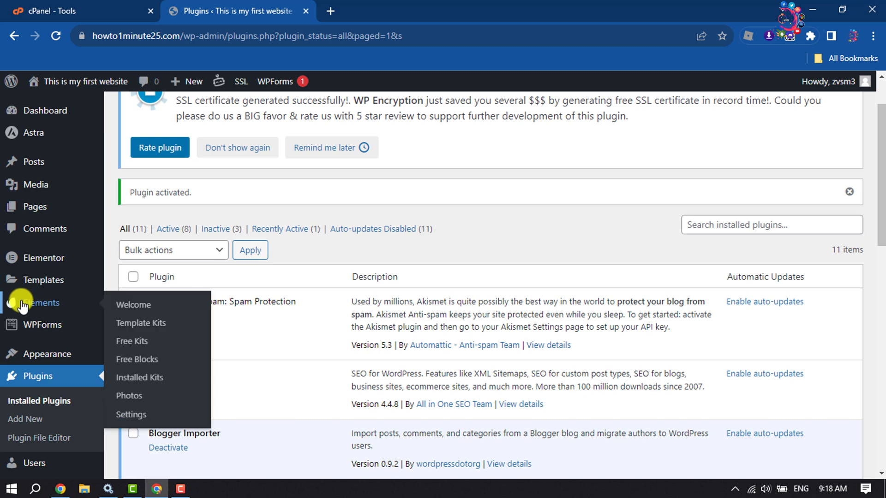
{"action": "mouse_move", "coordinate": [35, 302]}
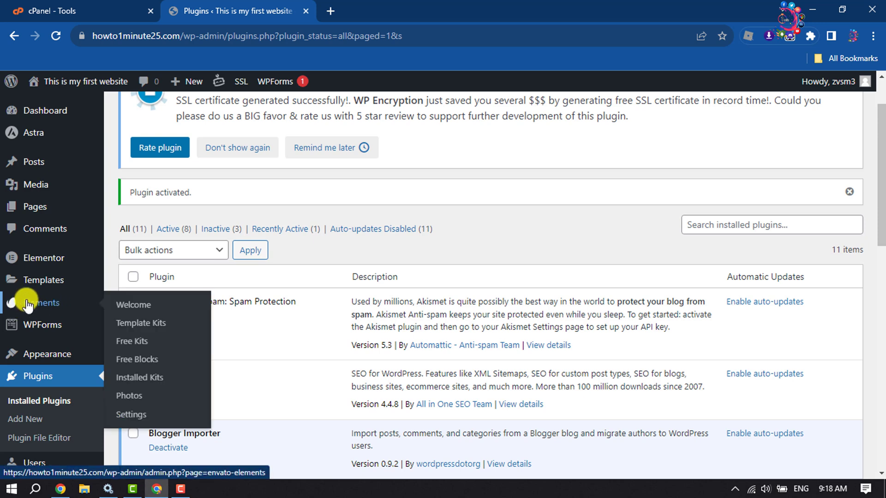
Try installing the premium Broof roofing kit and dismiss the subscription-required notice.
{"action": "left_click", "coordinate": [164, 326]}
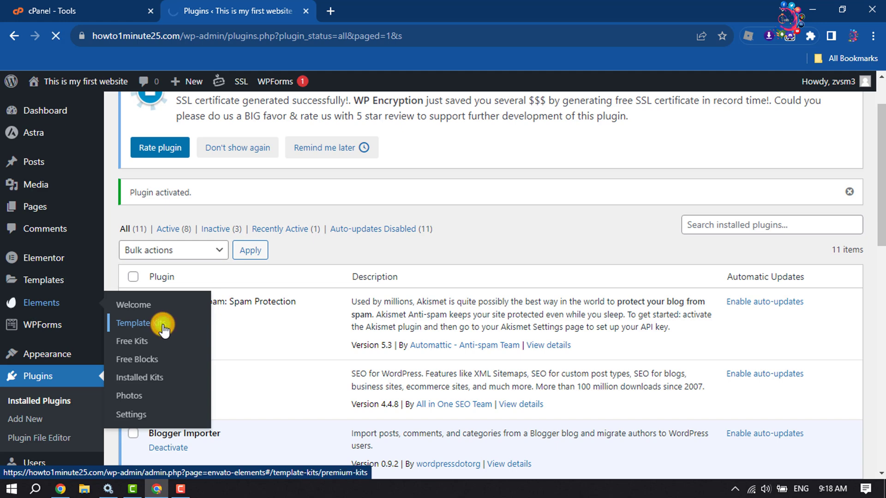
{"action": "scroll", "coordinate": [164, 327], "scroll_direction": "down", "scroll_amount": 2}
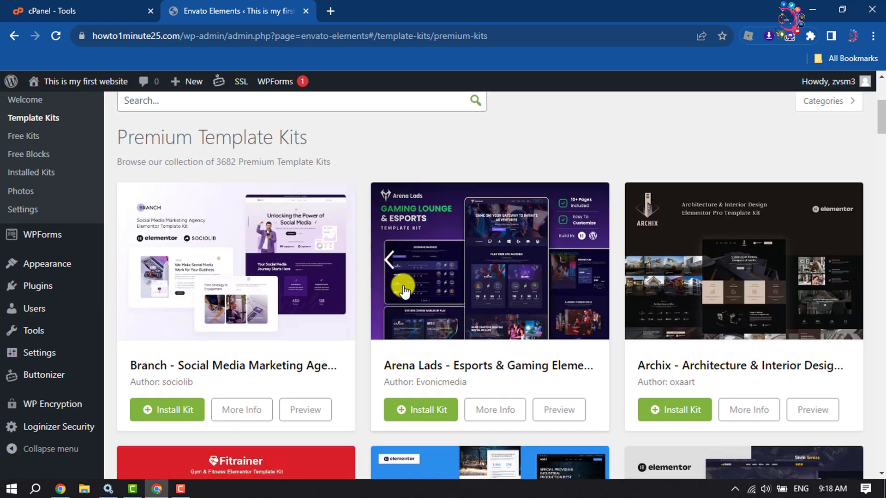
{"action": "scroll", "coordinate": [402, 287], "scroll_direction": "down", "scroll_amount": 4}
{"action": "scroll", "coordinate": [393, 307], "scroll_direction": "down", "scroll_amount": 1}
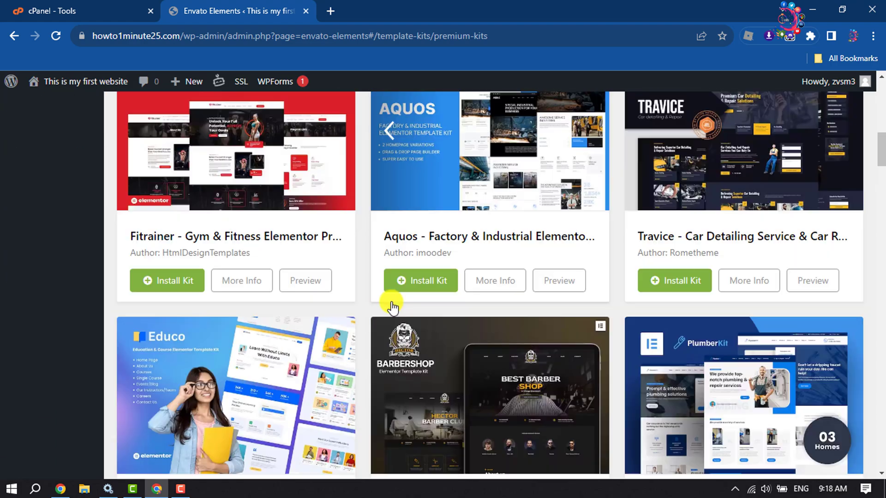
{"action": "scroll", "coordinate": [393, 307], "scroll_direction": "up", "scroll_amount": 8}
{"action": "scroll", "coordinate": [392, 307], "scroll_direction": "up", "scroll_amount": 2}
{"action": "scroll", "coordinate": [393, 306], "scroll_direction": "down", "scroll_amount": 6}
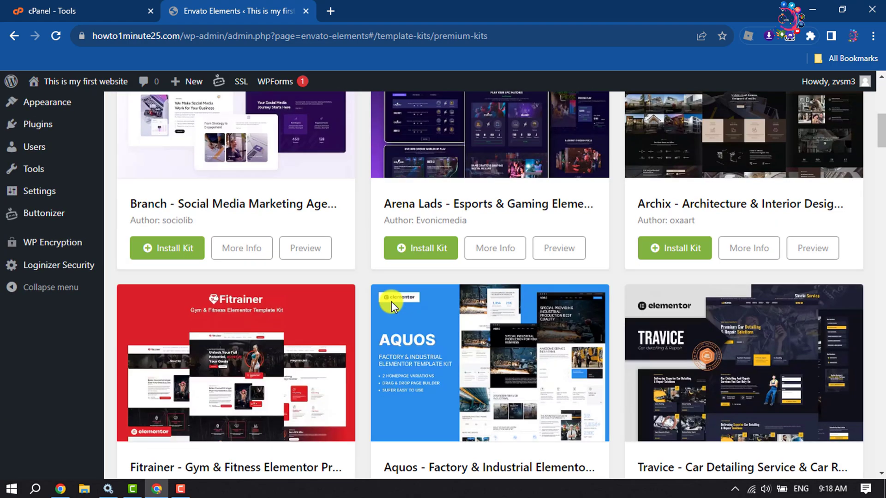
{"action": "scroll", "coordinate": [392, 306], "scroll_direction": "down", "scroll_amount": 5}
{"action": "scroll", "coordinate": [393, 307], "scroll_direction": "down", "scroll_amount": 4}
{"action": "scroll", "coordinate": [589, 319], "scroll_direction": "down", "scroll_amount": 3}
{"action": "scroll", "coordinate": [589, 319], "scroll_direction": "down", "scroll_amount": 2}
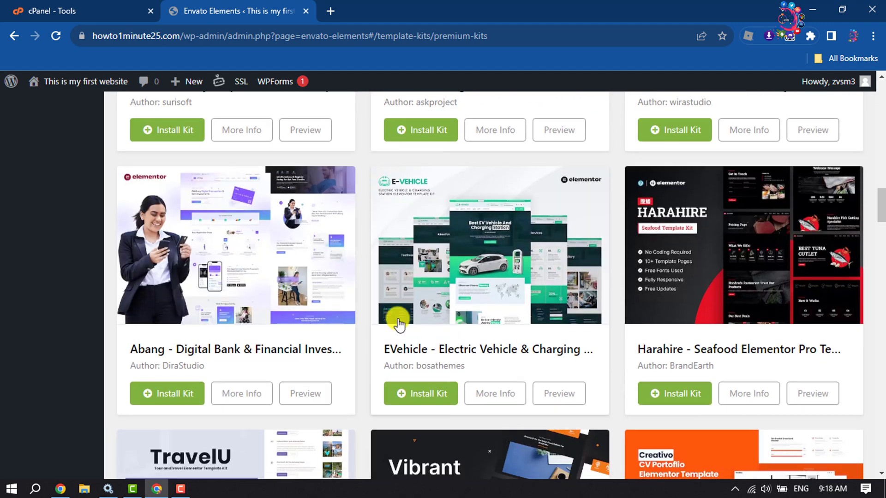
{"action": "scroll", "coordinate": [416, 278], "scroll_direction": "up", "scroll_amount": 2}
{"action": "left_click", "coordinate": [421, 194]}
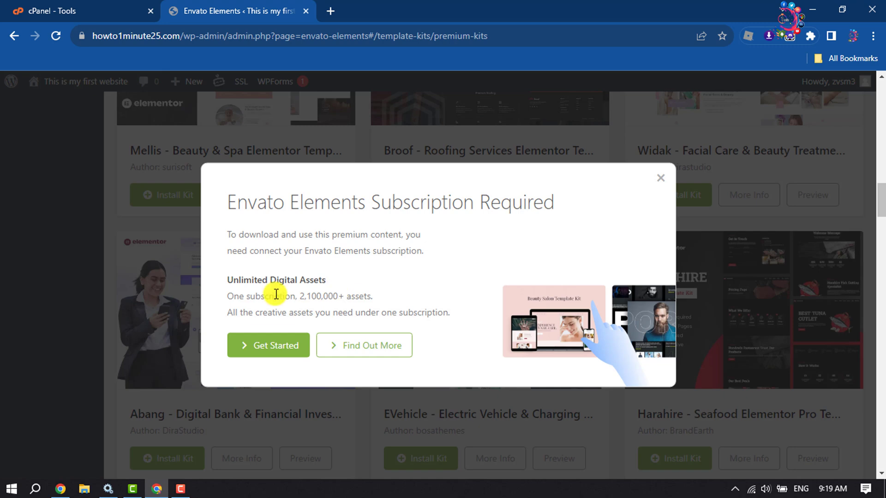
{"action": "left_click", "coordinate": [661, 178]}
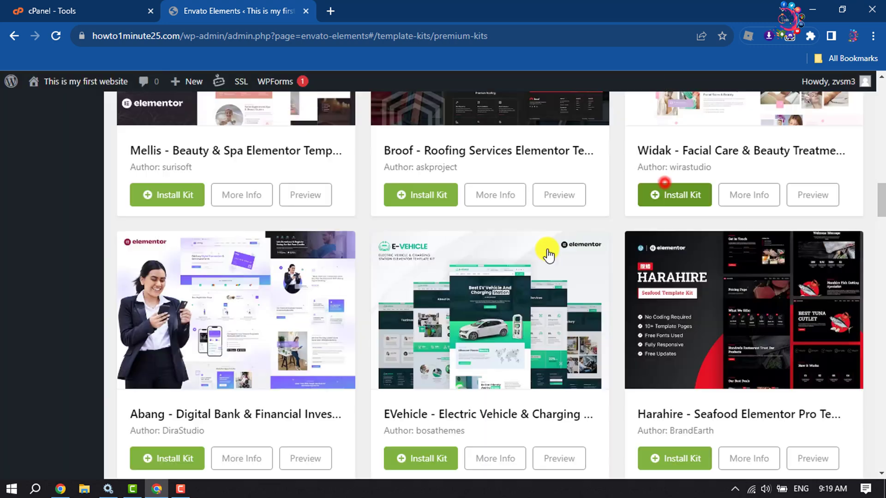
{"action": "scroll", "coordinate": [440, 223], "scroll_direction": "up", "scroll_amount": 1}
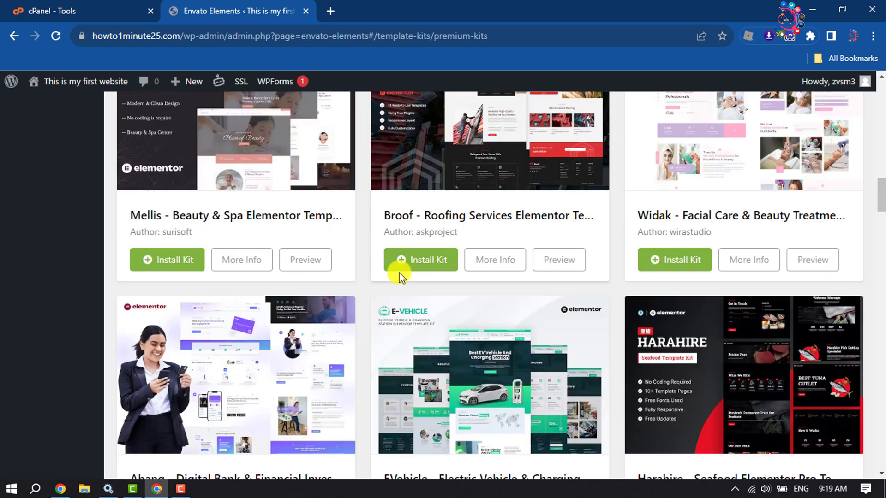
{"action": "scroll", "coordinate": [410, 205], "scroll_direction": "up", "scroll_amount": 5}
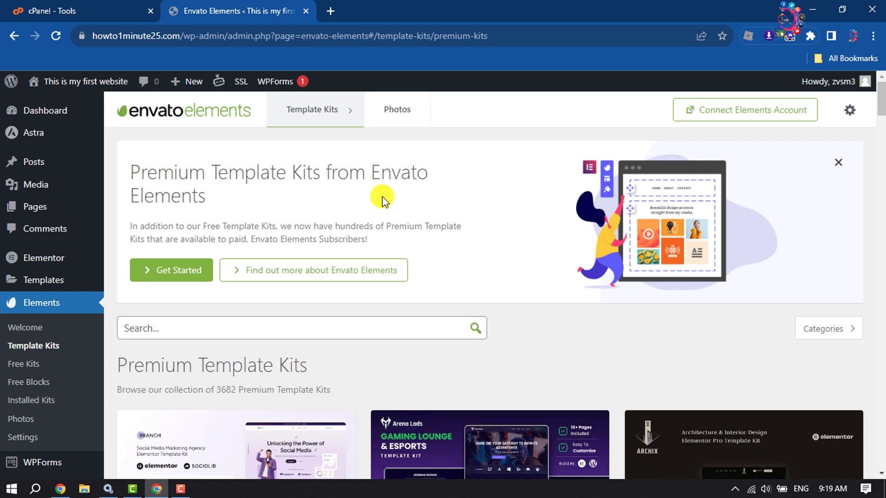
Install the Bike Repairs Rentals kit from the Free Kits collection.
{"action": "left_click", "coordinate": [28, 365]}
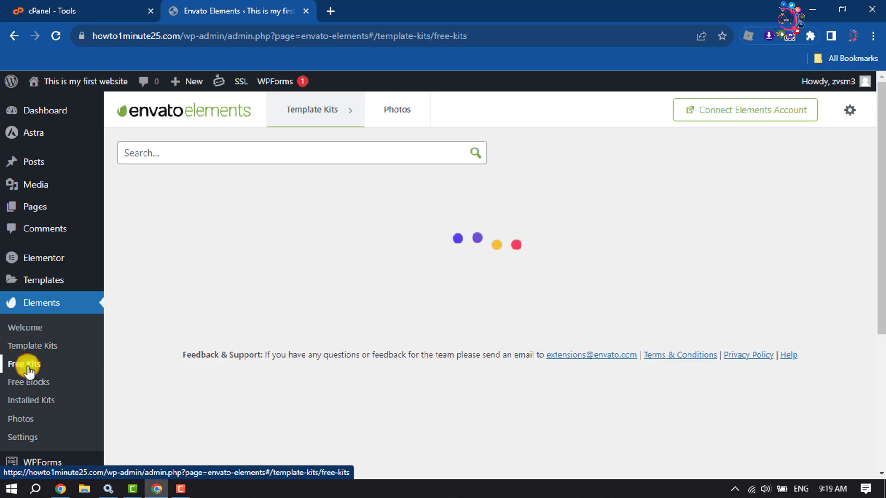
{"action": "scroll", "coordinate": [485, 312], "scroll_direction": "down", "scroll_amount": 4}
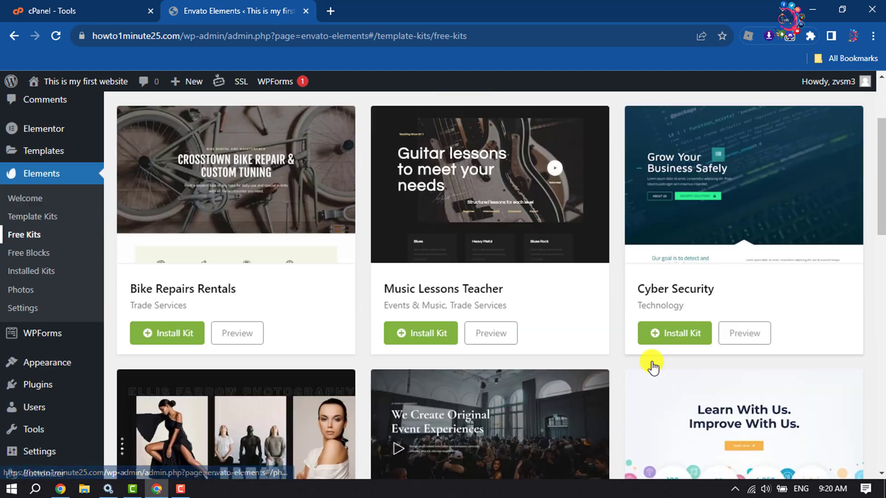
{"action": "scroll", "coordinate": [655, 364], "scroll_direction": "down", "scroll_amount": 3}
{"action": "scroll", "coordinate": [644, 353], "scroll_direction": "down", "scroll_amount": 3}
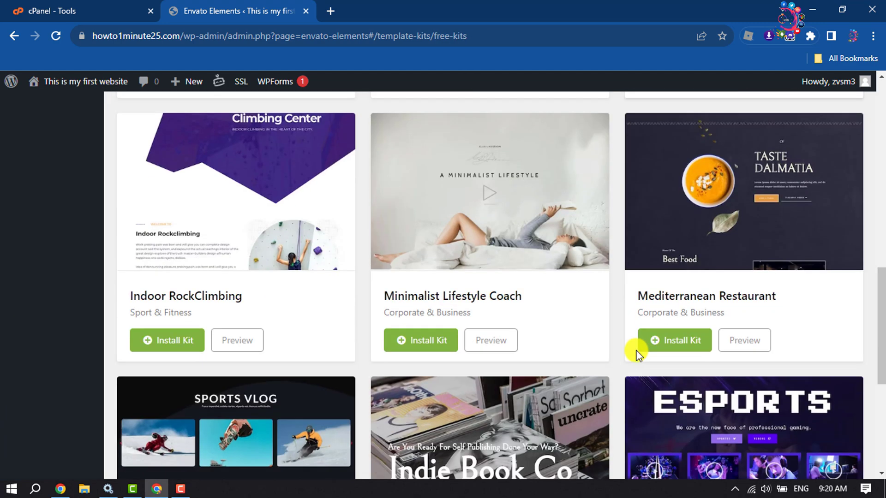
{"action": "scroll", "coordinate": [636, 351], "scroll_direction": "down", "scroll_amount": 3}
{"action": "scroll", "coordinate": [637, 351], "scroll_direction": "up", "scroll_amount": 5}
{"action": "scroll", "coordinate": [637, 351], "scroll_direction": "up", "scroll_amount": 5}
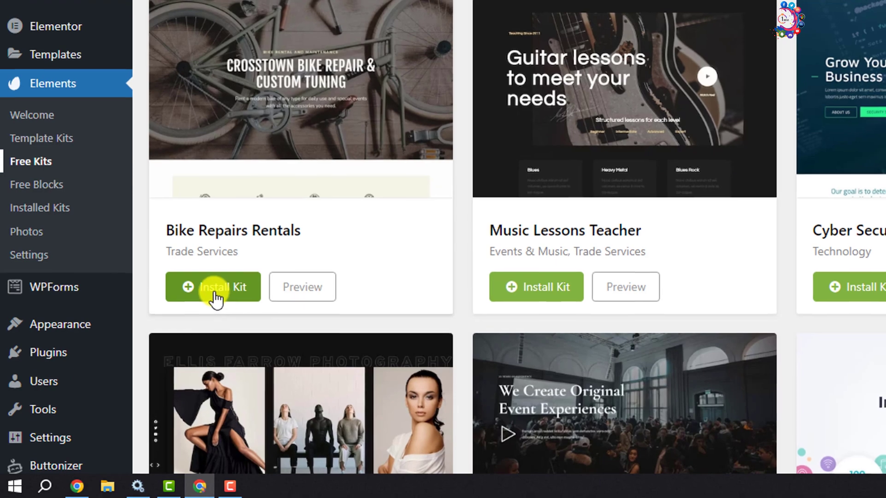
{"action": "left_click", "coordinate": [215, 287]}
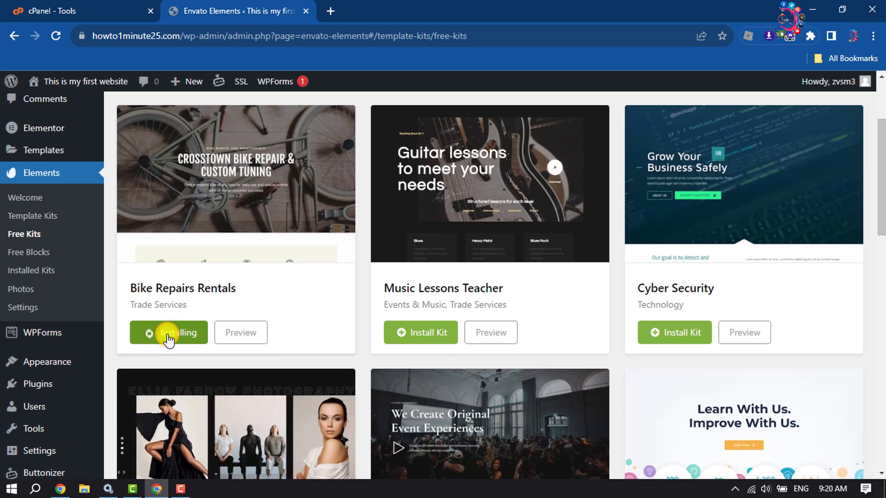
{"action": "scroll", "coordinate": [170, 338], "scroll_direction": "up", "scroll_amount": 1}
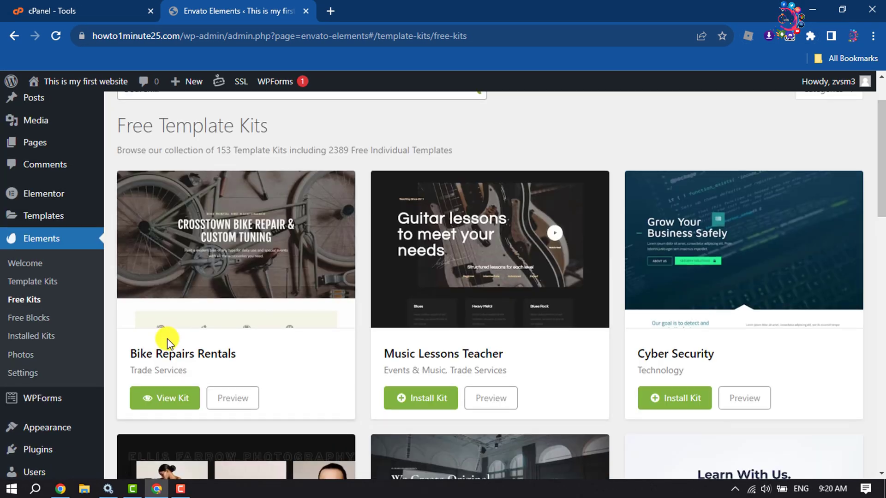
{"action": "scroll", "coordinate": [169, 338], "scroll_direction": "up", "scroll_amount": 1}
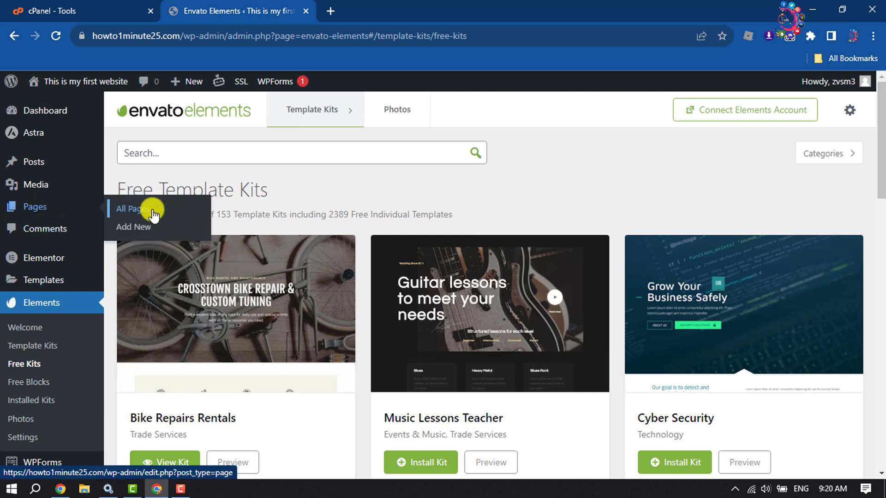
Add a new page and open it with Elementor.
{"action": "left_click", "coordinate": [144, 227]}
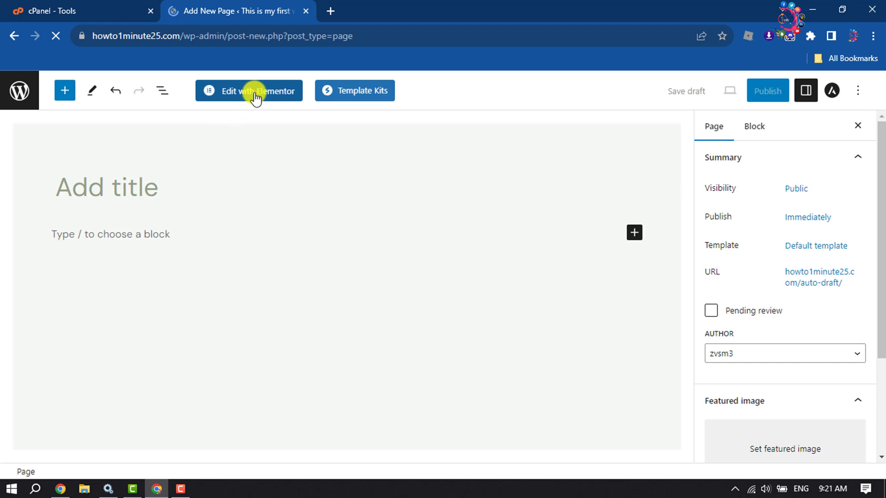
{"action": "left_click", "coordinate": [255, 95]}
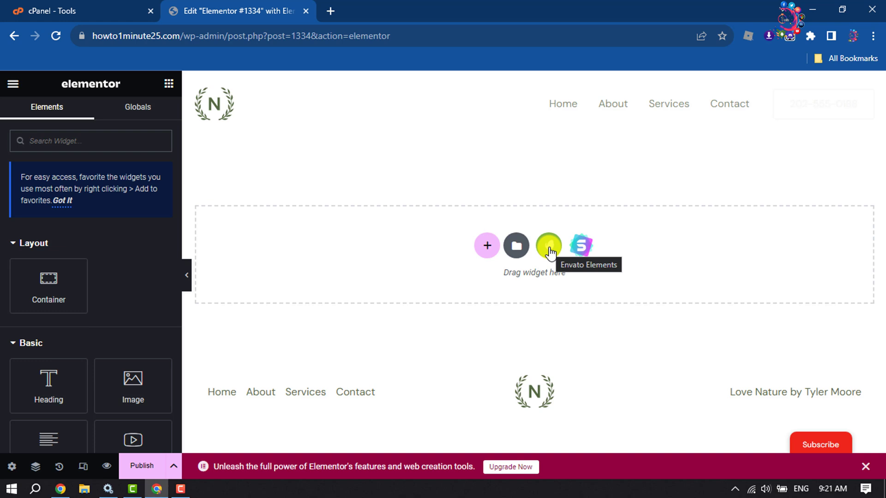
Insert the Home 1 template from the installed Bike Repairs Rentals kit via Envato Elements.
{"action": "left_click", "coordinate": [549, 246]}
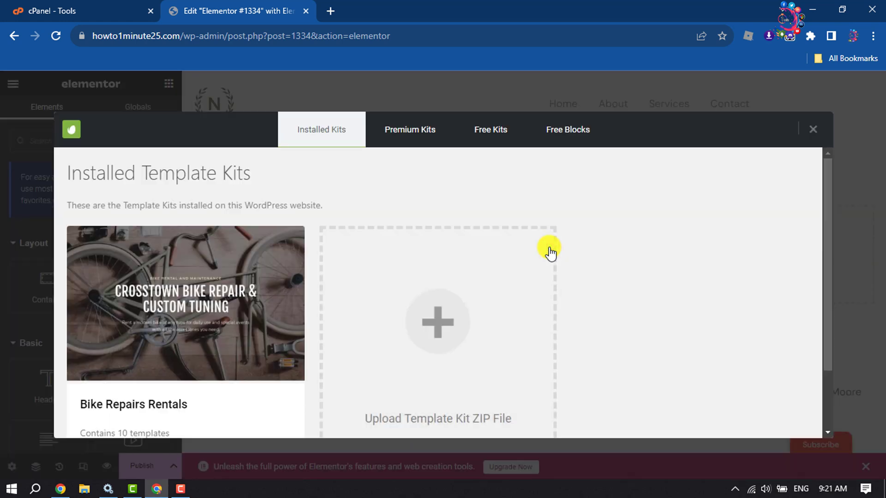
{"action": "scroll", "coordinate": [161, 326], "scroll_direction": "down", "scroll_amount": 2}
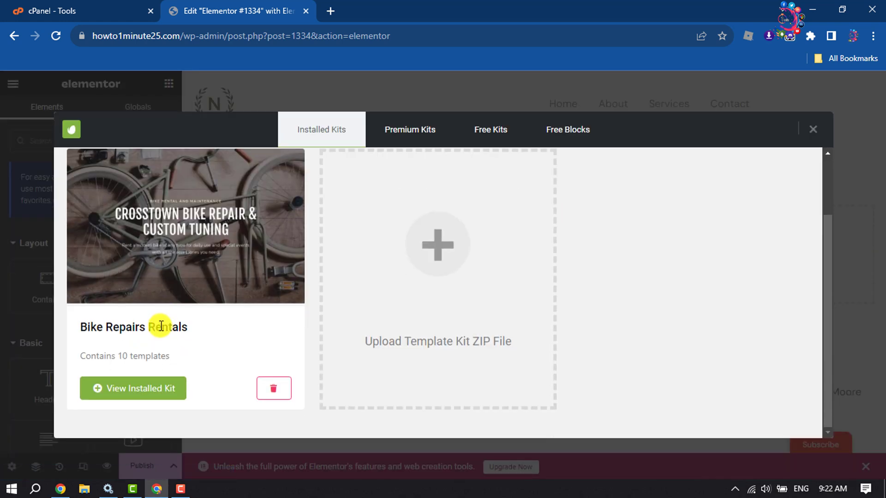
{"action": "scroll", "coordinate": [161, 326], "scroll_direction": "up", "scroll_amount": 2}
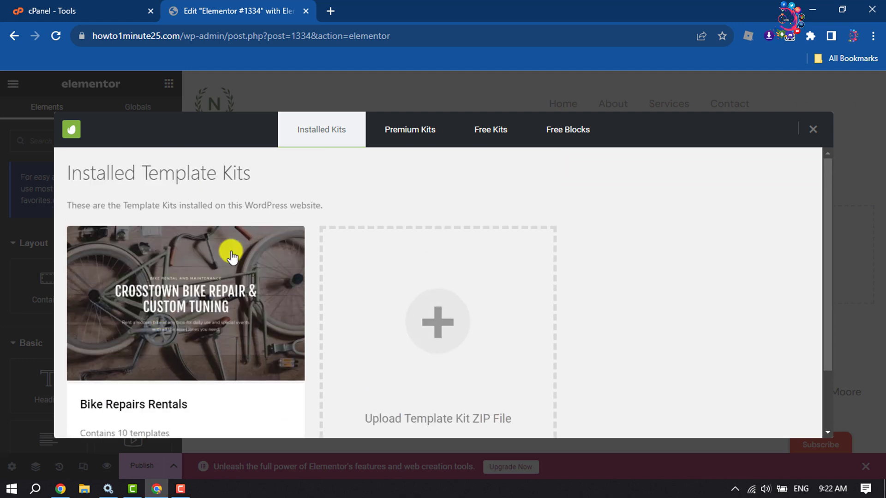
{"action": "scroll", "coordinate": [230, 255], "scroll_direction": "down", "scroll_amount": 2}
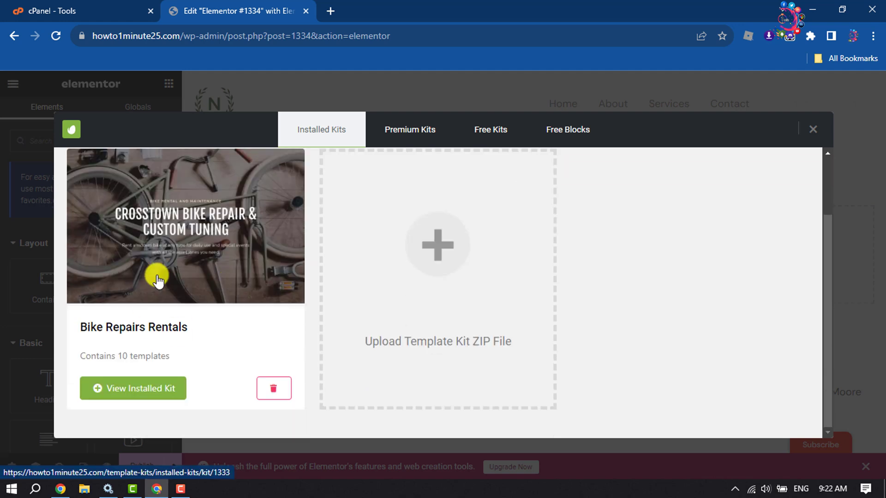
{"action": "left_click", "coordinate": [130, 392]}
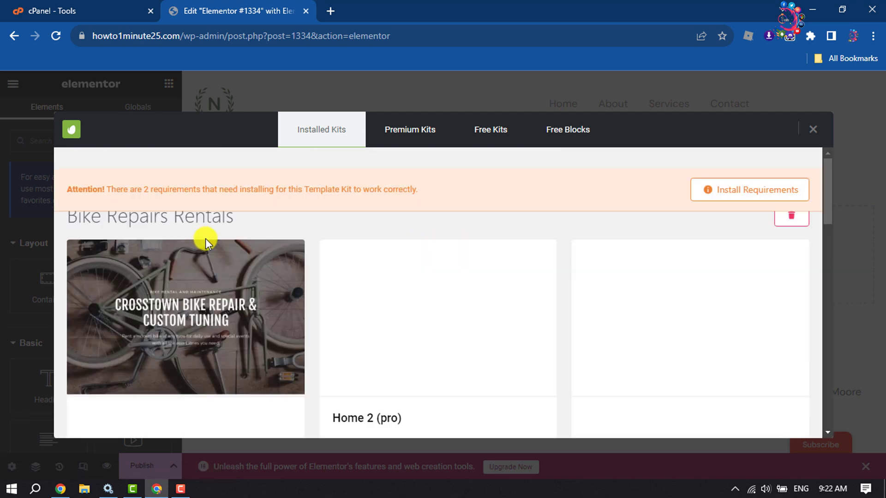
{"action": "scroll", "coordinate": [217, 236], "scroll_direction": "down", "scroll_amount": 3}
{"action": "scroll", "coordinate": [217, 235], "scroll_direction": "up", "scroll_amount": 3}
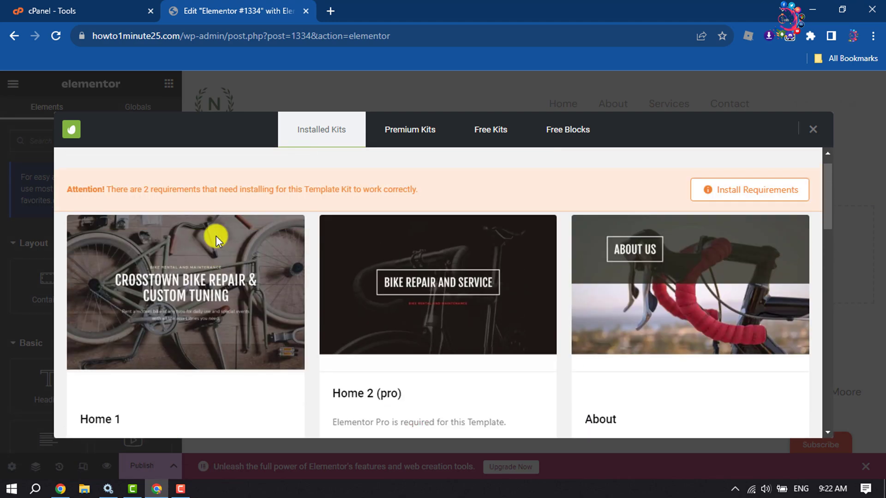
{"action": "scroll", "coordinate": [216, 236], "scroll_direction": "up", "scroll_amount": 1}
{"action": "scroll", "coordinate": [216, 236], "scroll_direction": "down", "scroll_amount": 1}
{"action": "scroll", "coordinate": [216, 237], "scroll_direction": "up", "scroll_amount": 1}
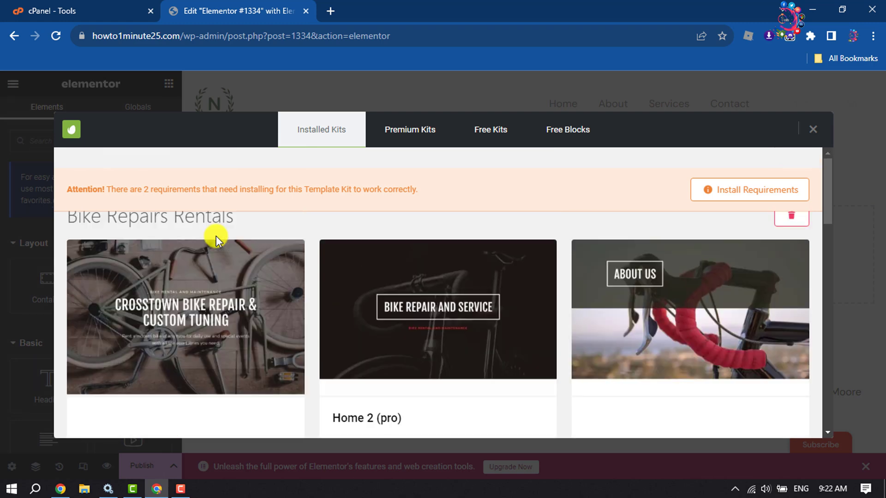
{"action": "scroll", "coordinate": [248, 202], "scroll_direction": "down", "scroll_amount": 2}
{"action": "left_click", "coordinate": [128, 346]}
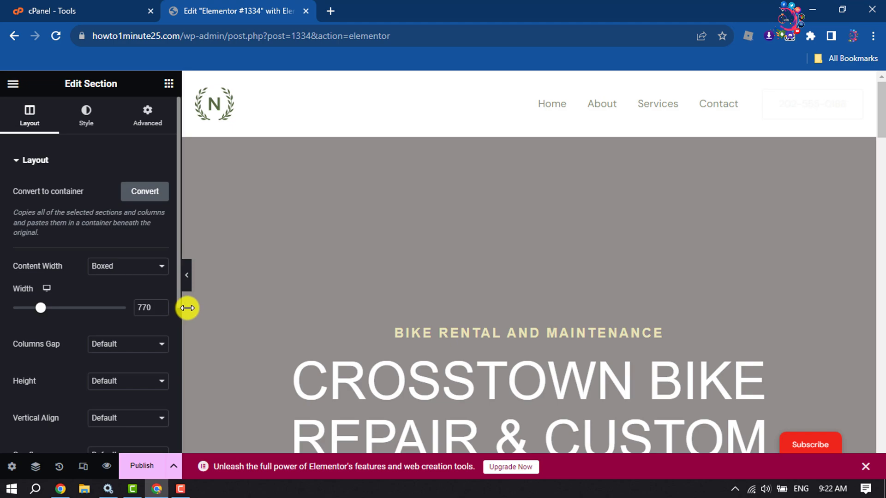
{"action": "scroll", "coordinate": [210, 302], "scroll_direction": "down", "scroll_amount": 3}
{"action": "scroll", "coordinate": [415, 312], "scroll_direction": "down", "scroll_amount": 3}
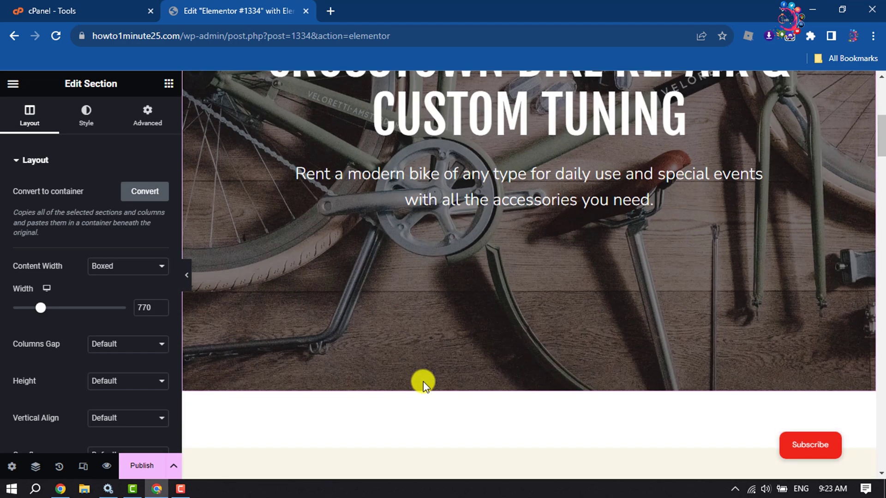
{"action": "scroll", "coordinate": [465, 341], "scroll_direction": "down", "scroll_amount": 4}
{"action": "scroll", "coordinate": [466, 341], "scroll_direction": "down", "scroll_amount": 4}
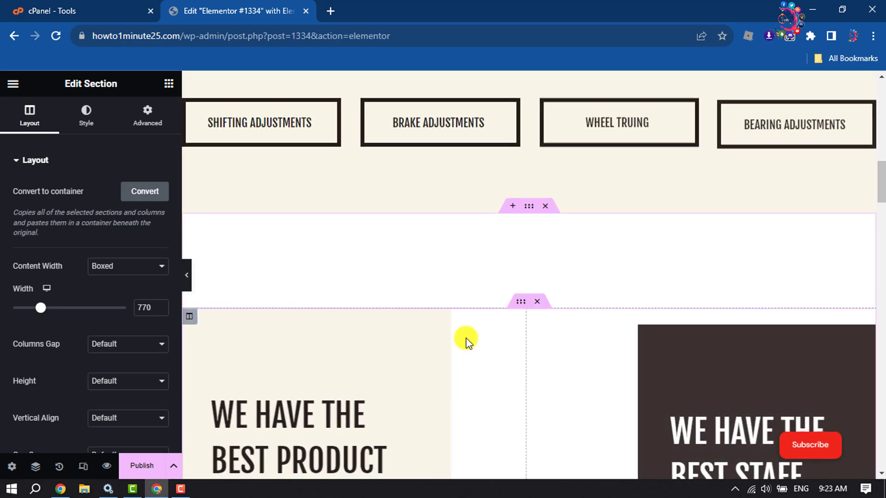
{"action": "scroll", "coordinate": [466, 341], "scroll_direction": "down", "scroll_amount": 3}
{"action": "scroll", "coordinate": [466, 338], "scroll_direction": "down", "scroll_amount": 4}
{"action": "scroll", "coordinate": [466, 338], "scroll_direction": "down", "scroll_amount": 4}
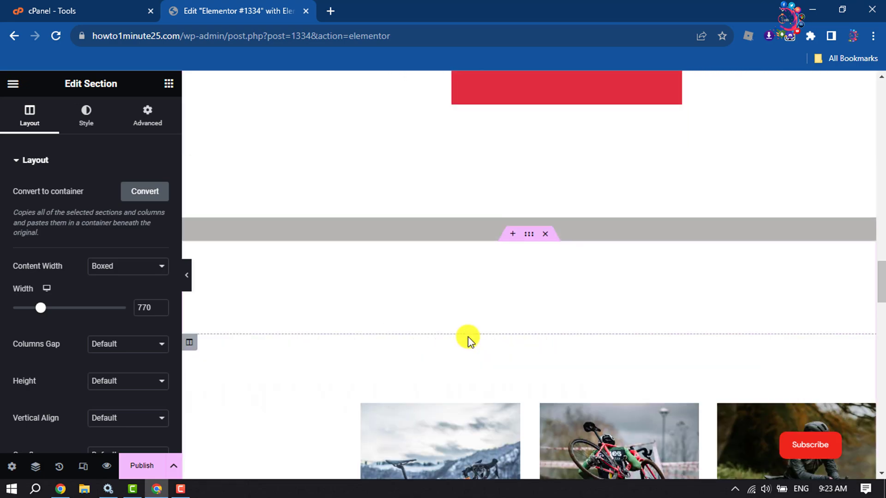
{"action": "scroll", "coordinate": [468, 337], "scroll_direction": "down", "scroll_amount": 4}
{"action": "scroll", "coordinate": [468, 337], "scroll_direction": "down", "scroll_amount": 4}
{"action": "scroll", "coordinate": [468, 337], "scroll_direction": "down", "scroll_amount": 4}
{"action": "scroll", "coordinate": [468, 337], "scroll_direction": "down", "scroll_amount": 4}
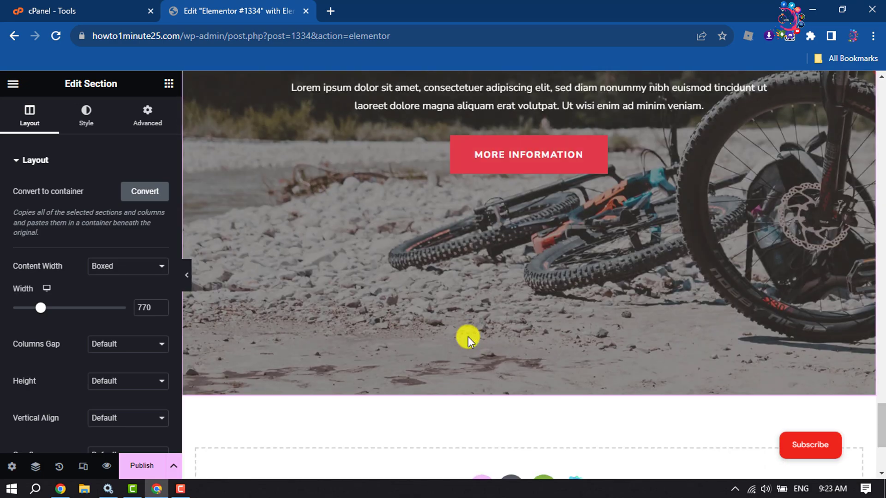
{"action": "scroll", "coordinate": [468, 337], "scroll_direction": "down", "scroll_amount": 4}
{"action": "scroll", "coordinate": [468, 337], "scroll_direction": "up", "scroll_amount": 4}
{"action": "scroll", "coordinate": [468, 337], "scroll_direction": "up", "scroll_amount": 3}
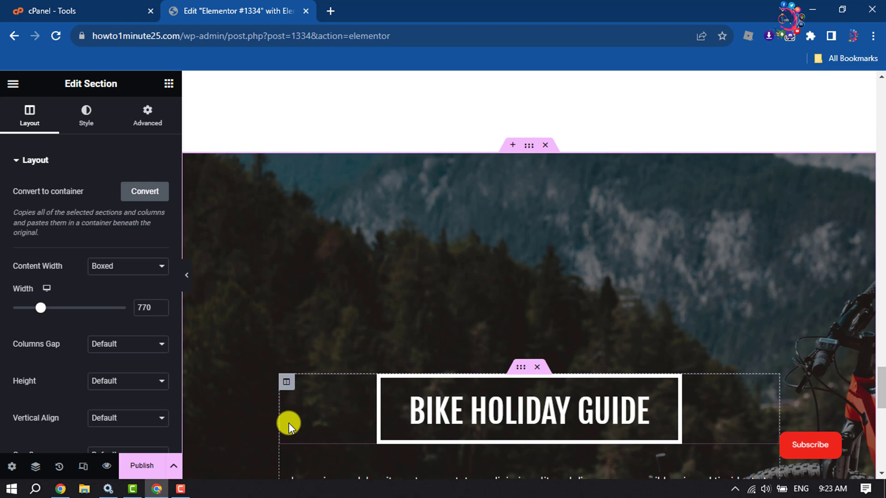
Publish the Elementor #1334 page with the imported Home 1 layout.
{"action": "left_click", "coordinate": [141, 466]}
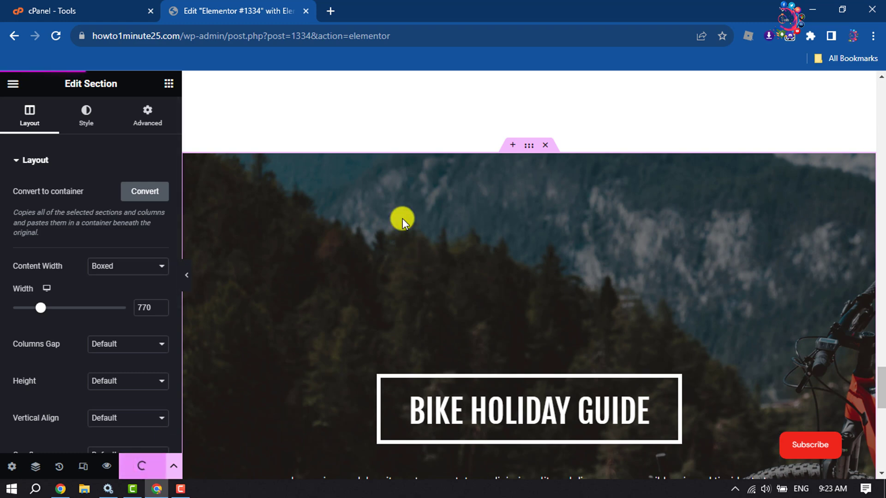